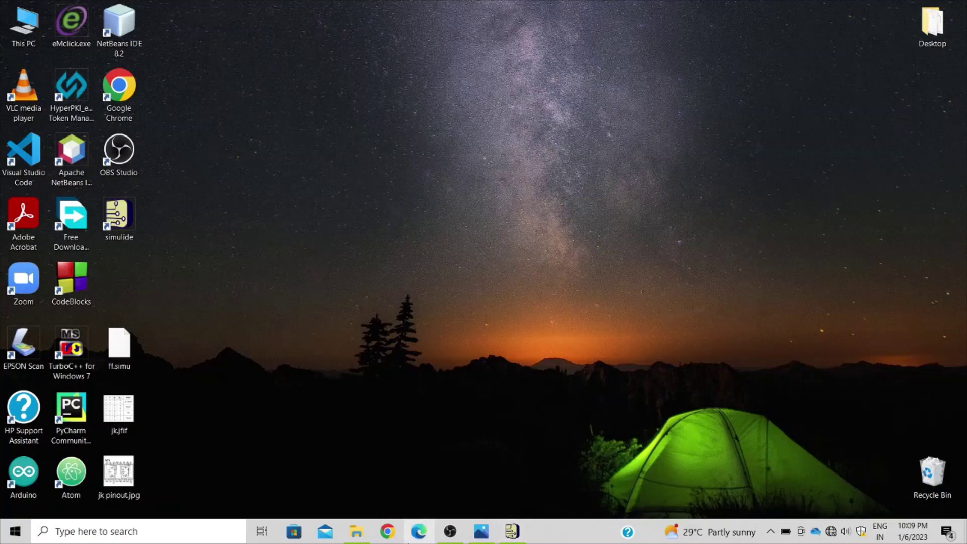
View the 7476 pinout diagram, then advance to the jk.jfif truth table image.
{"action": "left_click", "coordinate": [482, 531]}
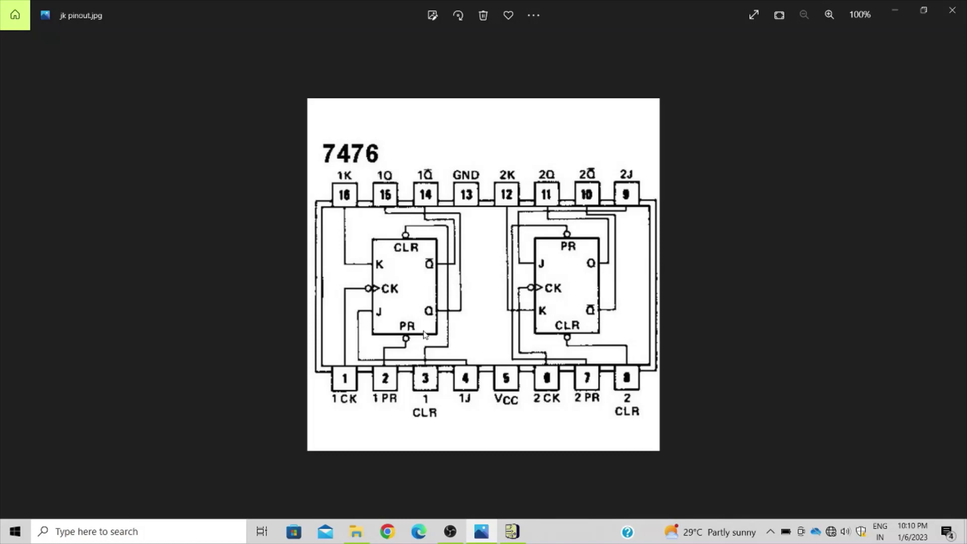
{"action": "key", "text": "Right"}
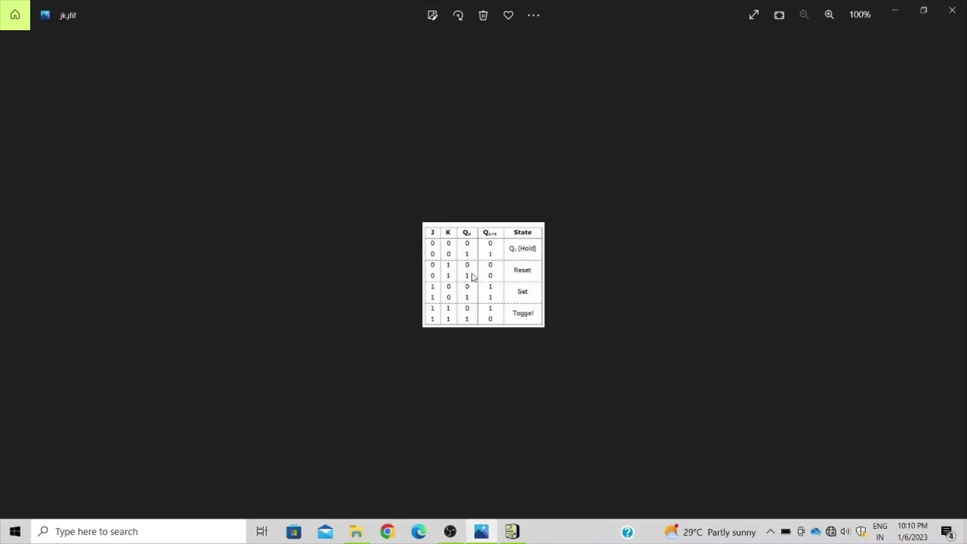
Zoom the jk.jfif truth table to 310% so the Hold, Reset, Set and Toggle rows are readable.
{"action": "scroll", "coordinate": [474, 277], "scroll_direction": "up", "scroll_amount": 2}
{"action": "scroll", "coordinate": [473, 277], "scroll_direction": "up", "scroll_amount": 3}
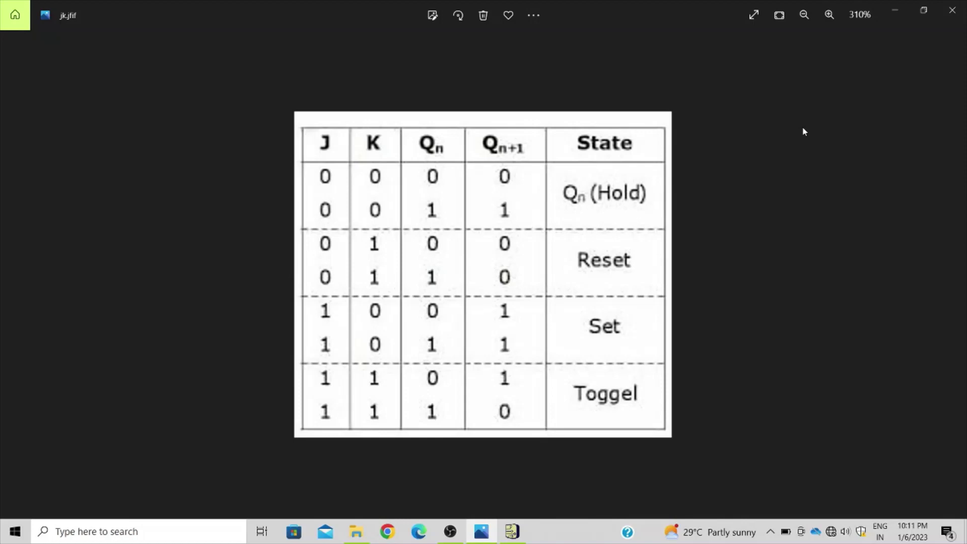
In SimulIDE, drag a 74HC76 from Logic > IC 74 onto the jk.simu canvas and position it.
{"action": "left_click", "coordinate": [511, 537]}
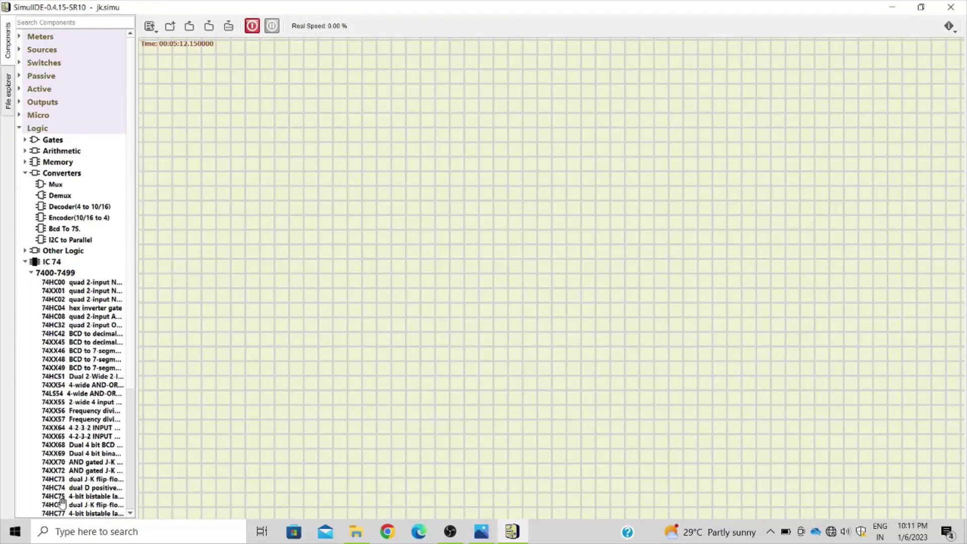
{"action": "left_click_drag", "start_coordinate": [136, 462], "coordinate": [438, 249]}
{"action": "left_click_drag", "start_coordinate": [555, 289], "coordinate": [497, 225]}
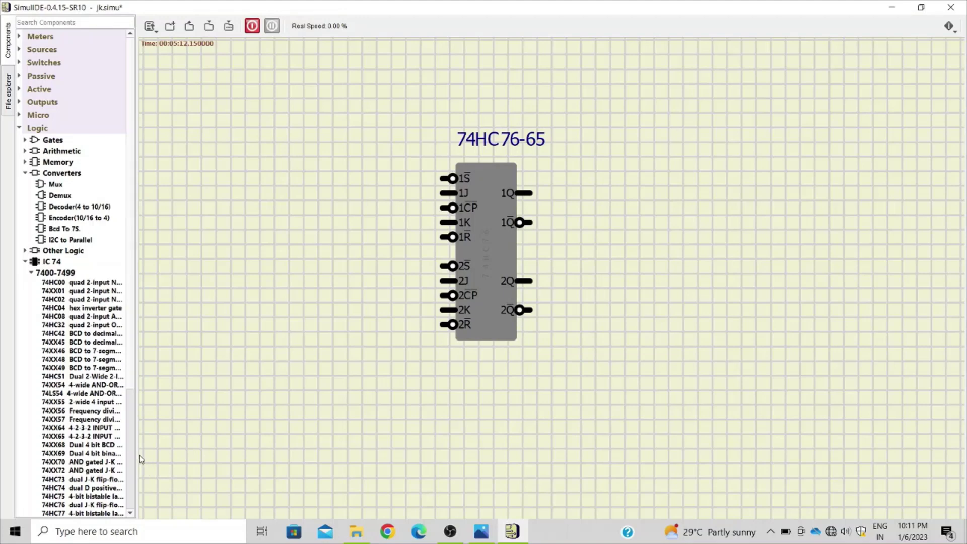
{"action": "left_click_drag", "start_coordinate": [137, 454], "coordinate": [298, 455]}
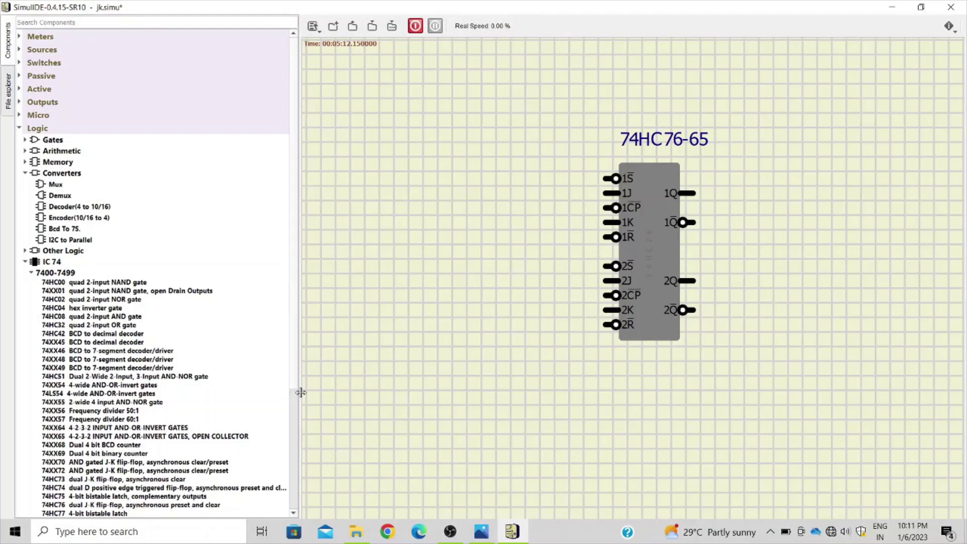
{"action": "left_click_drag", "start_coordinate": [300, 391], "coordinate": [130, 382]}
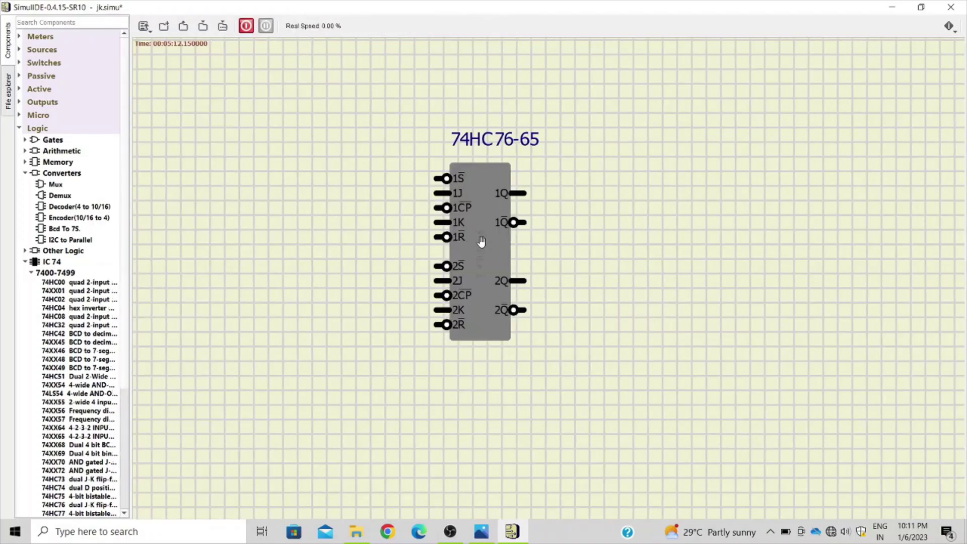
{"action": "left_click_drag", "start_coordinate": [481, 242], "coordinate": [524, 256]}
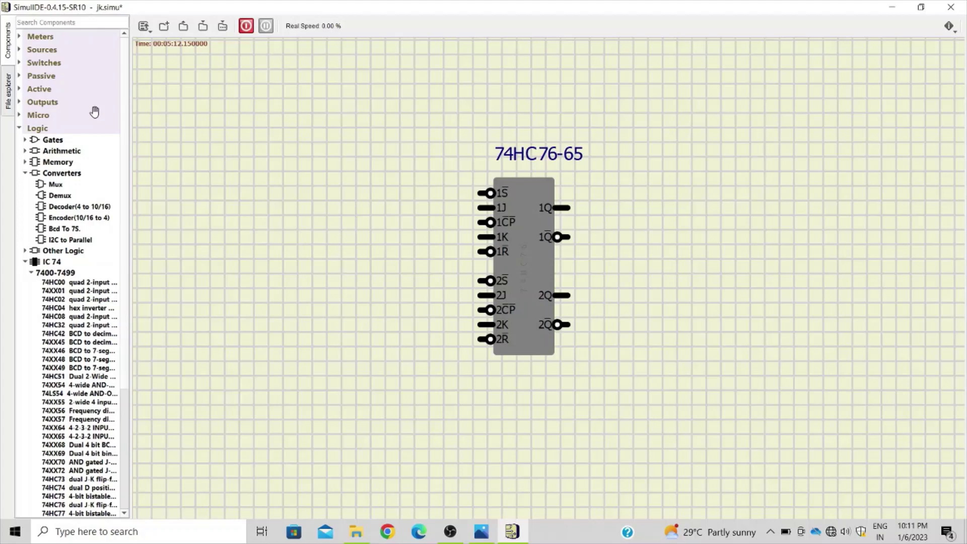
Add three 5 V Fixed Volt. sources from Sources to the left of the chip.
{"action": "left_click", "coordinate": [18, 49]}
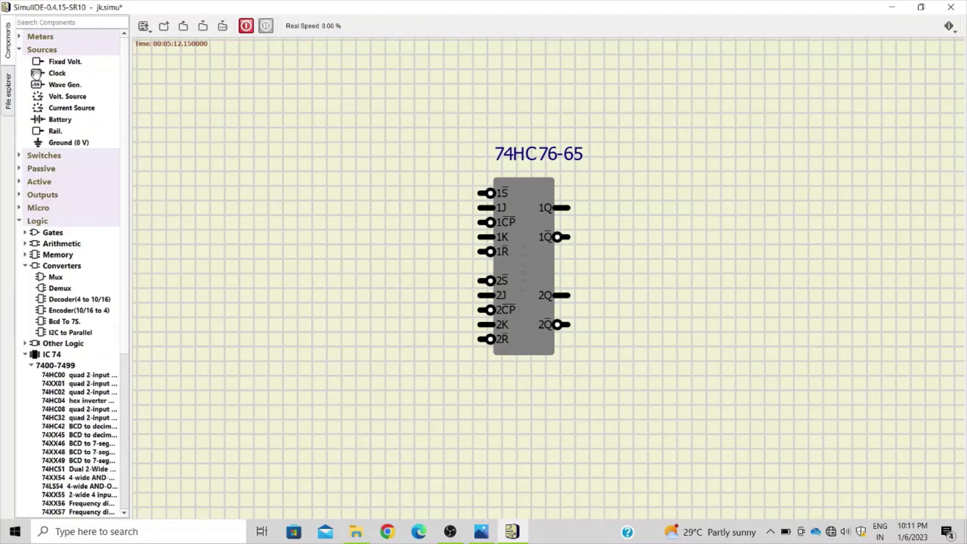
{"action": "mouse_move", "coordinate": [36, 62]}
{"action": "left_mouse_down"}
{"action": "mouse_move", "coordinate": [322, 217]}
{"action": "mouse_move", "coordinate": [324, 132]}
{"action": "mouse_move", "coordinate": [432, 166]}
{"action": "mouse_move", "coordinate": [436, 199]}
{"action": "mouse_move", "coordinate": [479, 194]}
{"action": "left_mouse_up"}
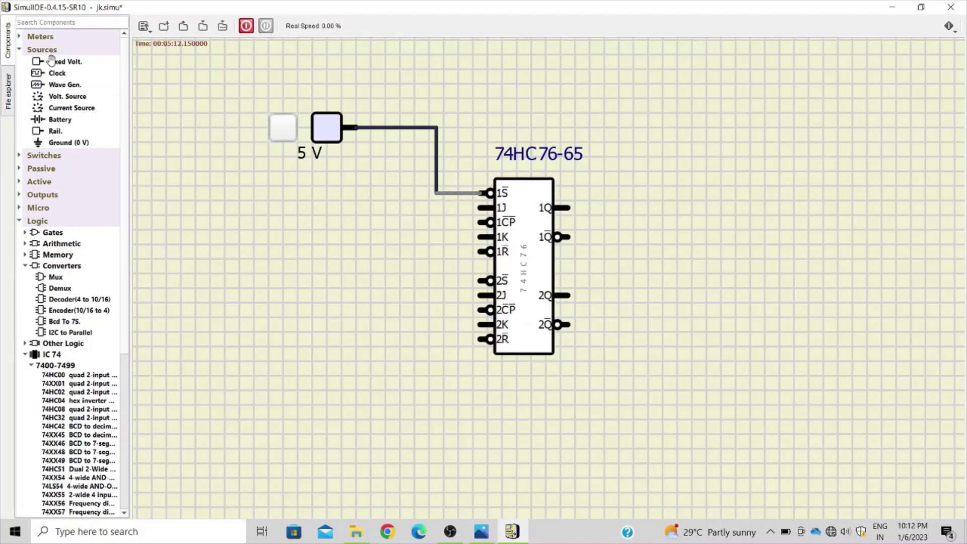
{"action": "left_click_drag", "start_coordinate": [52, 62], "coordinate": [481, 208]}
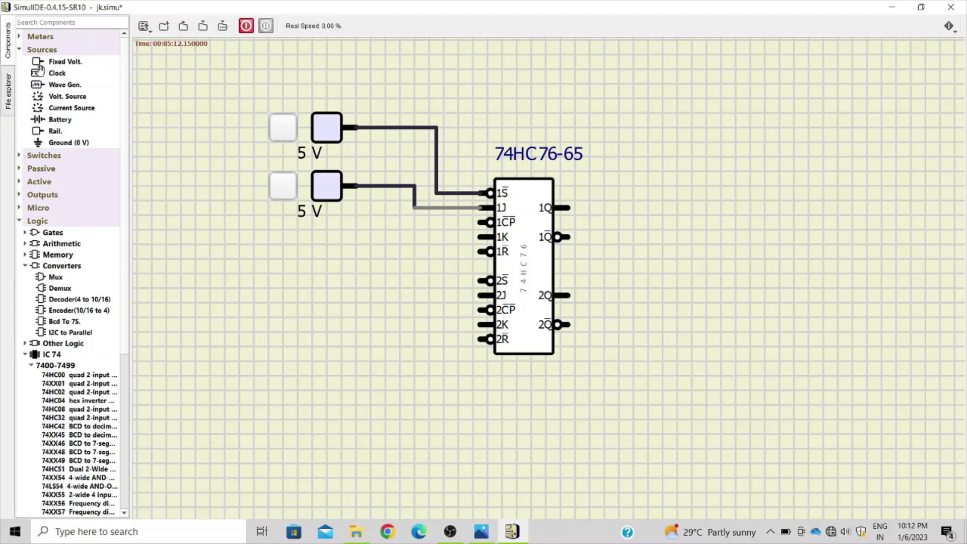
{"action": "left_click_drag", "start_coordinate": [38, 62], "coordinate": [326, 239]}
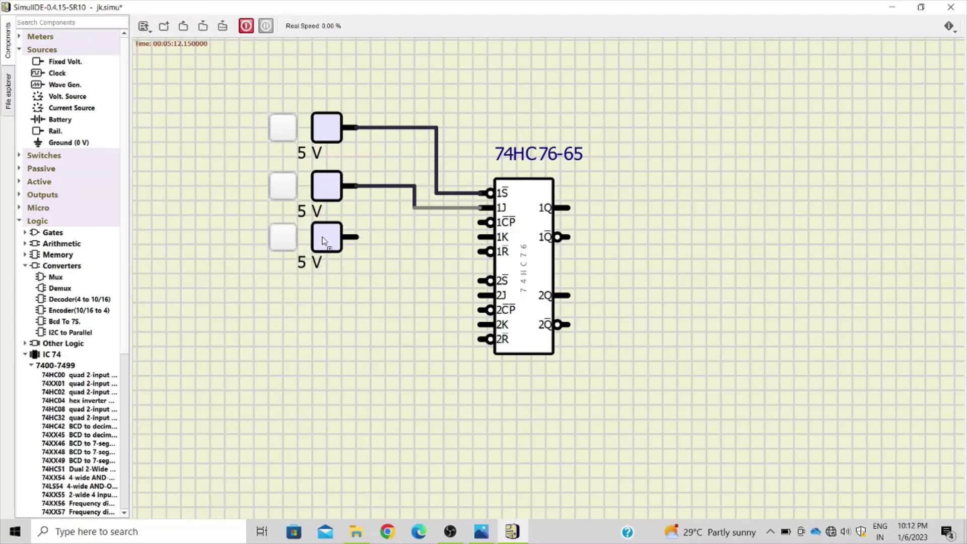
Wire a source to 1CP, add a fourth source wired to 1K, and add a fifth source.
{"action": "left_click", "coordinate": [357, 237]}
{"action": "left_click", "coordinate": [422, 222]}
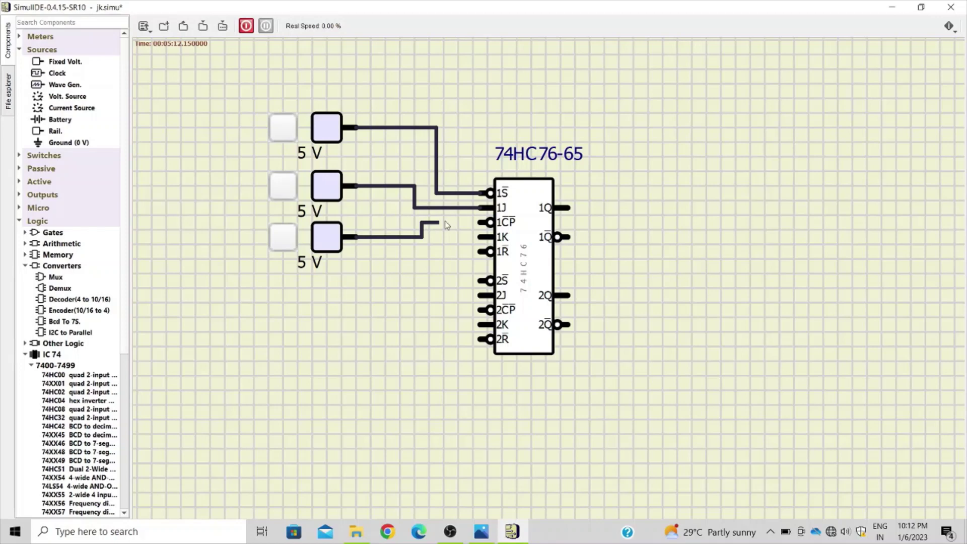
{"action": "left_click", "coordinate": [476, 222]}
{"action": "left_click_drag", "start_coordinate": [63, 59], "coordinate": [324, 295]}
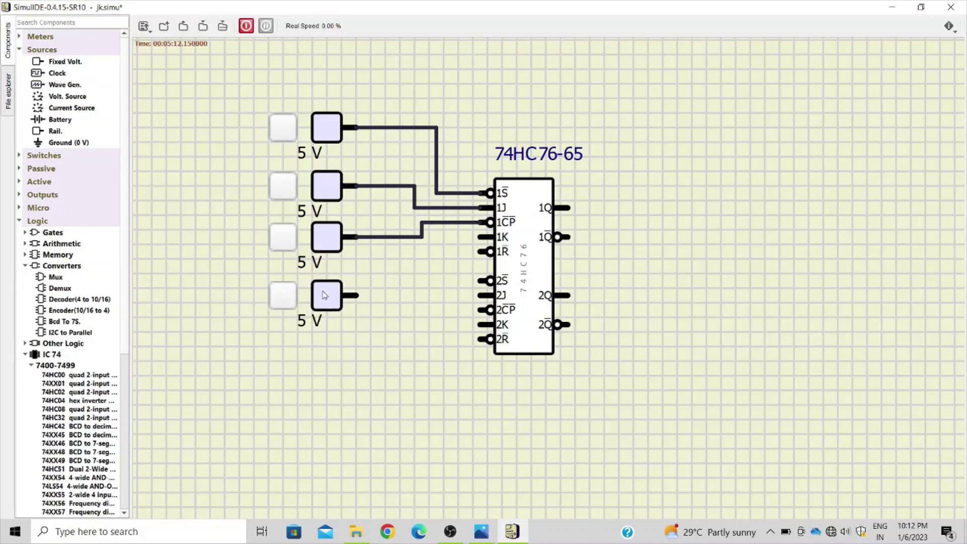
{"action": "left_click", "coordinate": [359, 295]}
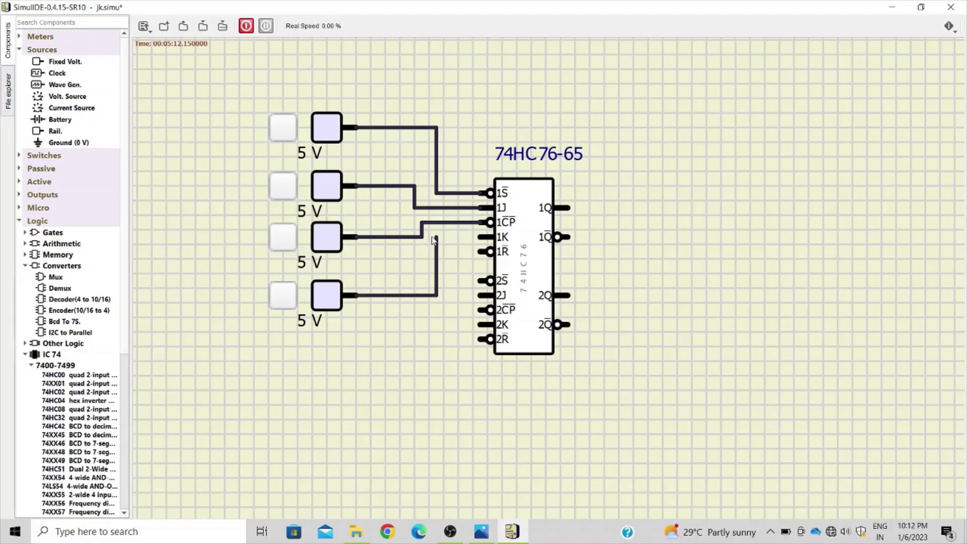
{"action": "left_click", "coordinate": [478, 238]}
{"action": "left_click_drag", "start_coordinate": [45, 61], "coordinate": [321, 350]}
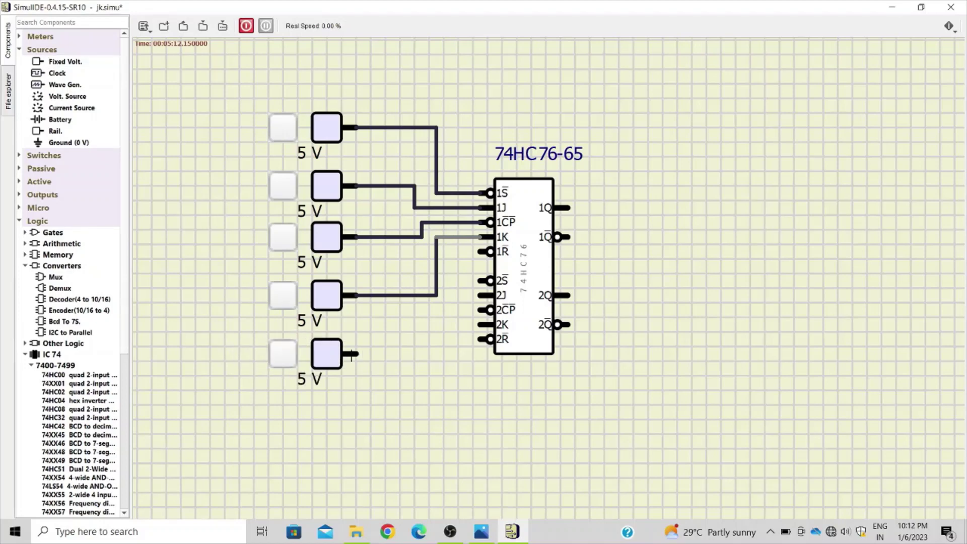
{"action": "left_click", "coordinate": [358, 352]}
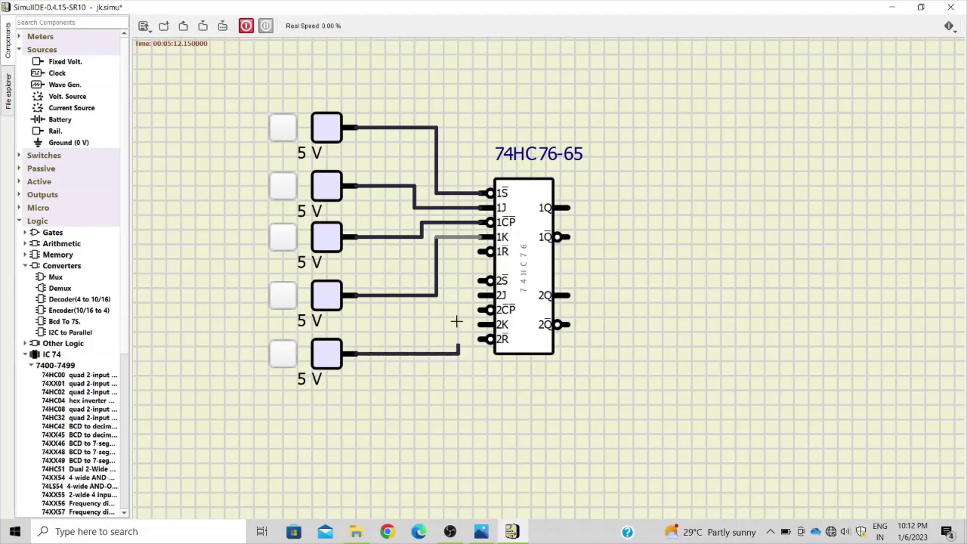
Connect the fifth source to 1R and place a 100 Ω resistor, an LED and a ground.
{"action": "left_click", "coordinate": [458, 252]}
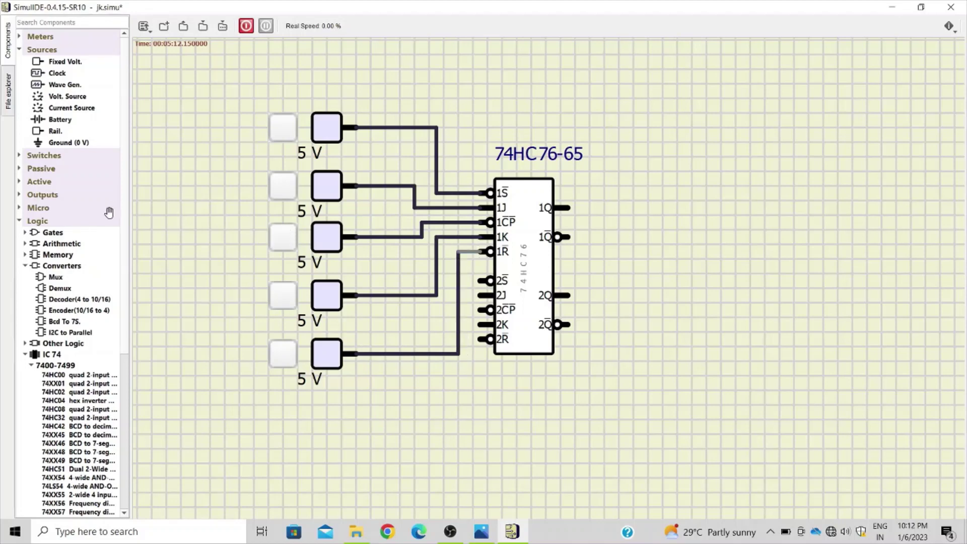
{"action": "left_click", "coordinate": [20, 181]}
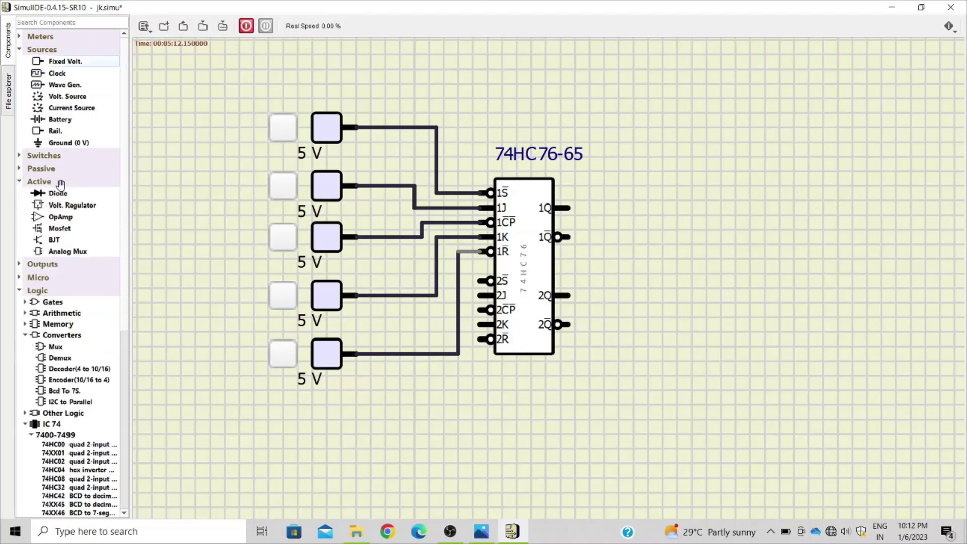
{"action": "left_click", "coordinate": [19, 168]}
{"action": "left_click_drag", "start_coordinate": [54, 189], "coordinate": [632, 203]}
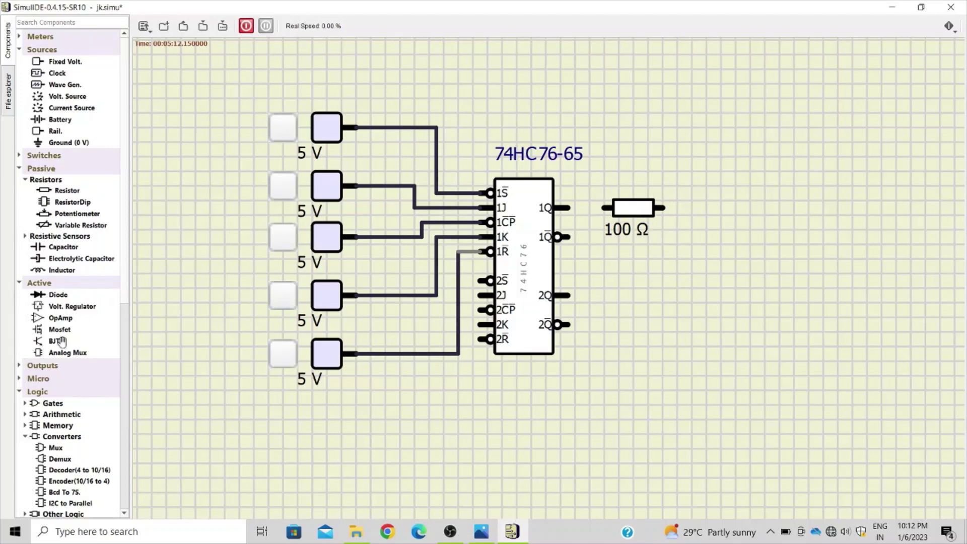
{"action": "left_click", "coordinate": [19, 366]}
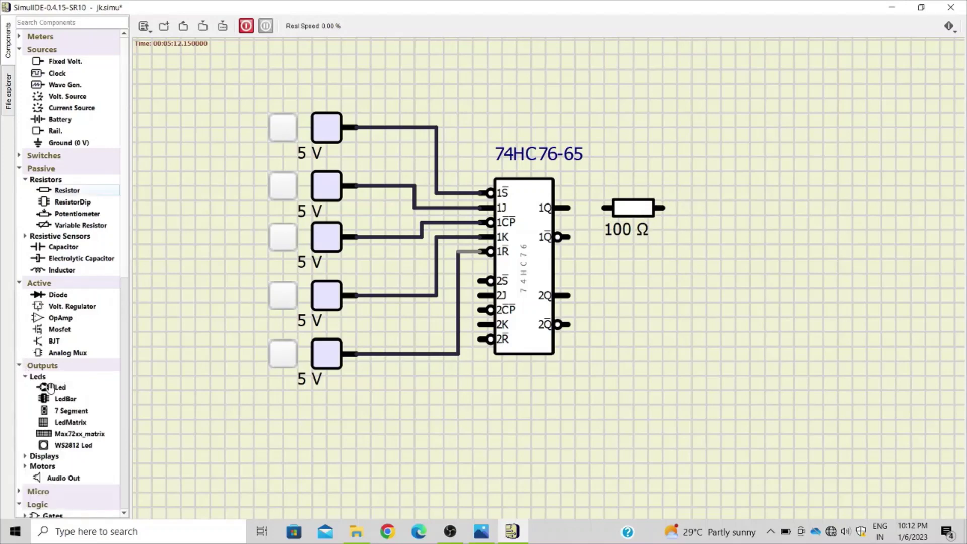
{"action": "left_click_drag", "start_coordinate": [45, 388], "coordinate": [713, 207]}
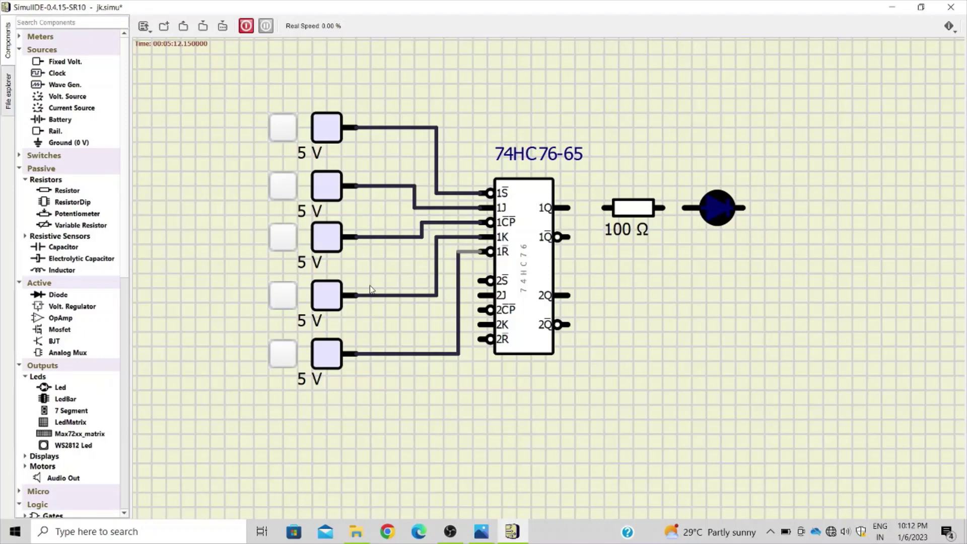
{"action": "left_click", "coordinate": [38, 143]}
{"action": "left_click_drag", "start_coordinate": [58, 142], "coordinate": [767, 261]}
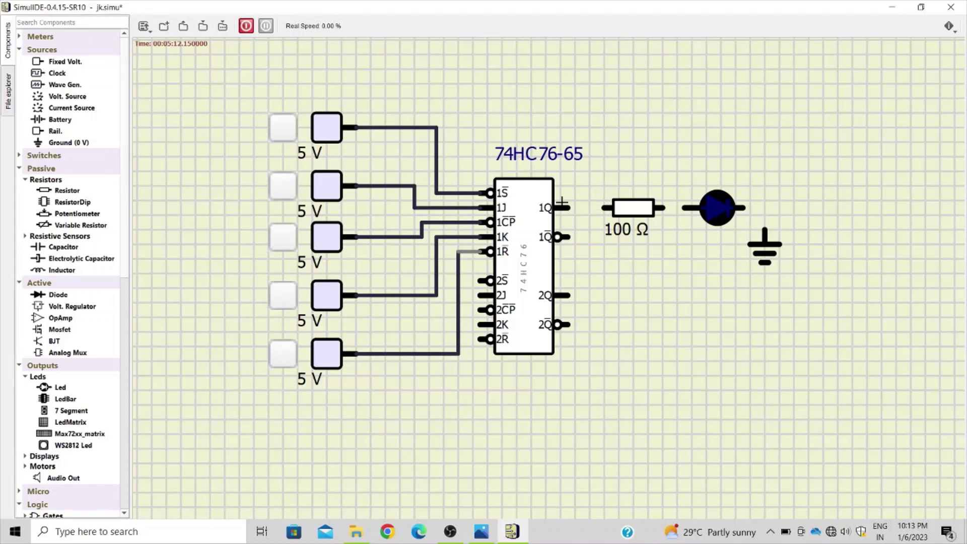
Wire 1Q through the resistor and LED to ground.
{"action": "left_click", "coordinate": [567, 204]}
{"action": "left_click", "coordinate": [603, 206]}
{"action": "left_click", "coordinate": [663, 207]}
{"action": "left_click", "coordinate": [765, 230]}
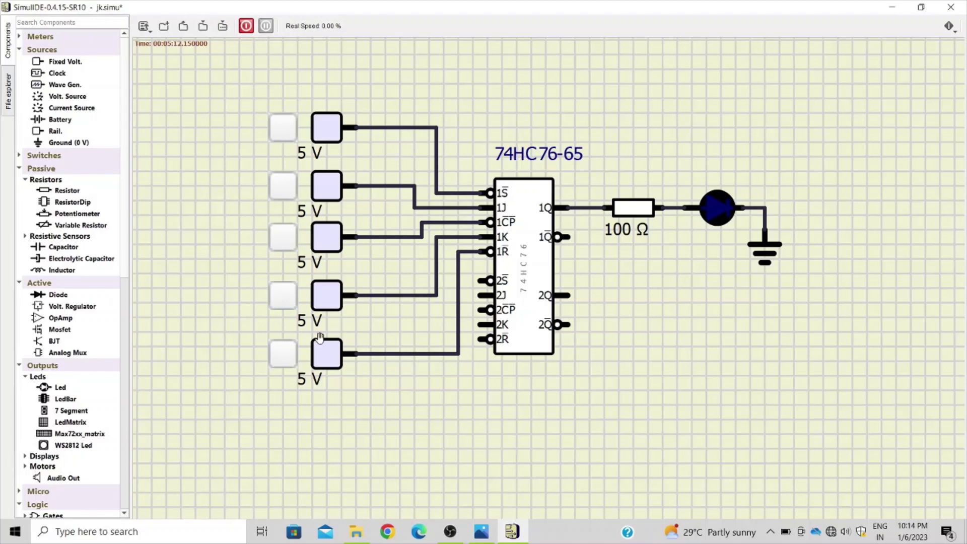
Switch the 1S preset and 1R clear sources to 5 V, leaving J, K and clock low.
{"action": "left_click", "coordinate": [282, 355]}
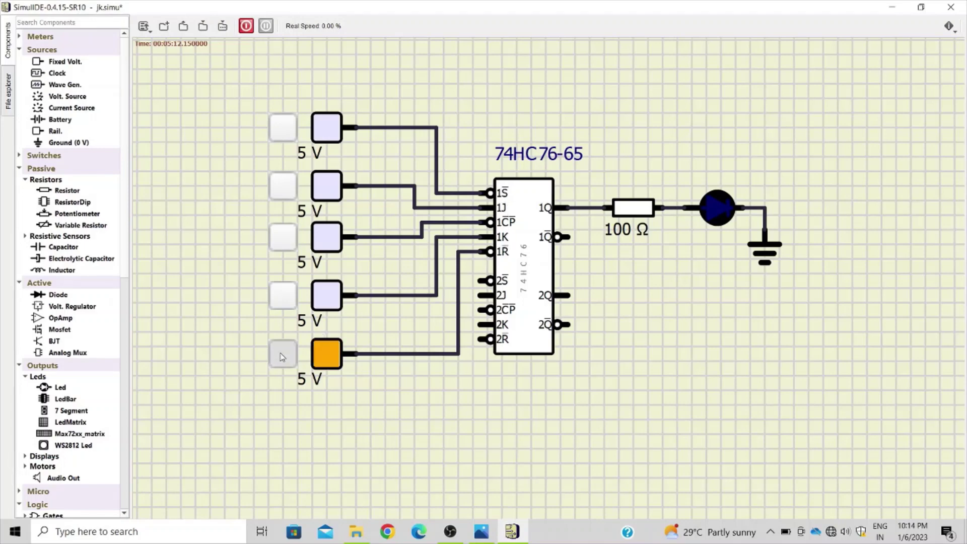
{"action": "left_click", "coordinate": [284, 123]}
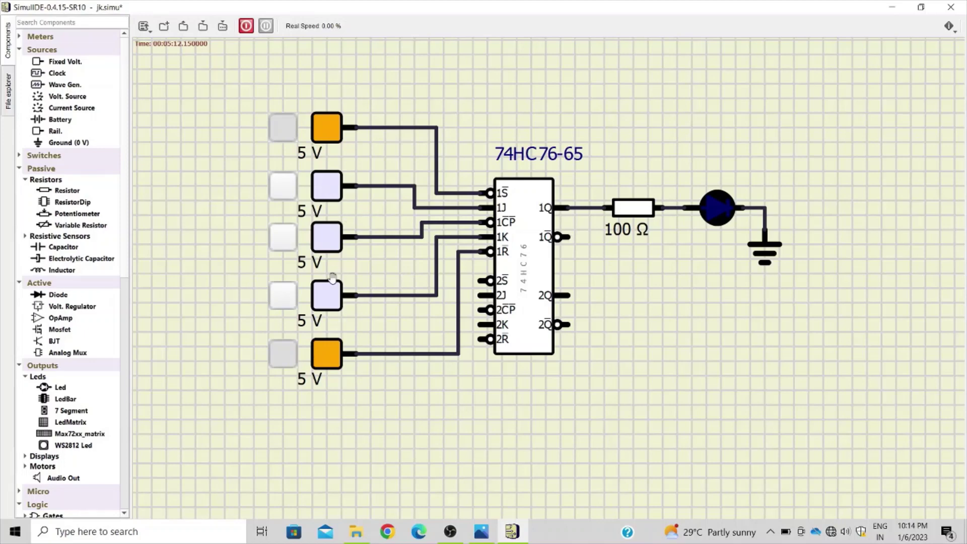
{"action": "left_click", "coordinate": [329, 237]}
Save the circuit, start the simulation, and pulse the clock with J and K low.
{"action": "left_click", "coordinate": [201, 28]}
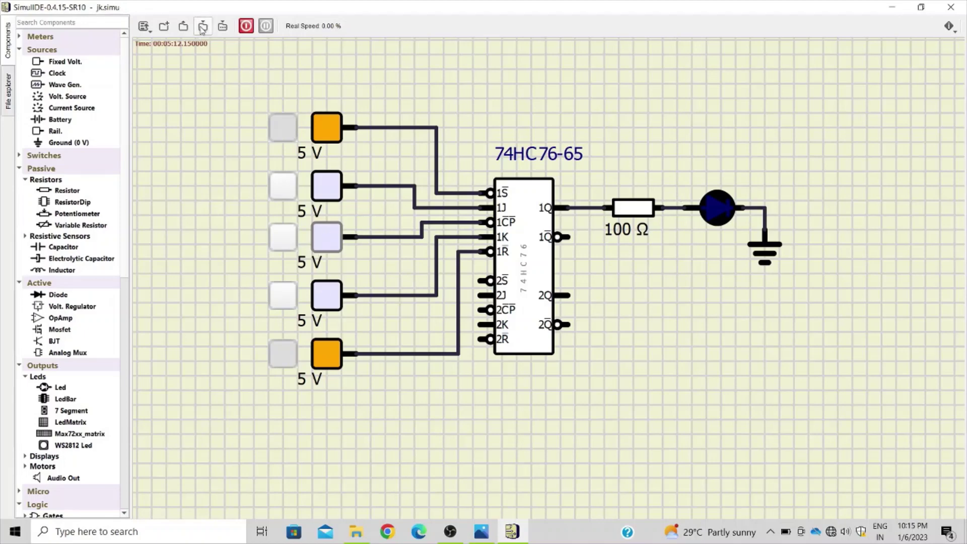
{"action": "left_click", "coordinate": [246, 25]}
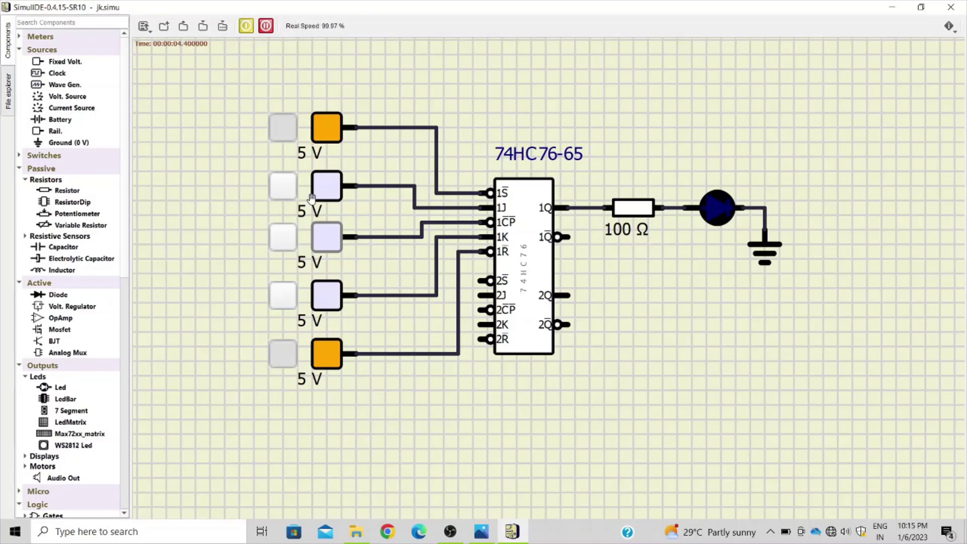
{"action": "left_click", "coordinate": [284, 242]}
{"action": "left_click", "coordinate": [283, 240]}
Set J high and complete a clock pulse so the 1Q LED lights.
{"action": "left_click", "coordinate": [283, 239]}
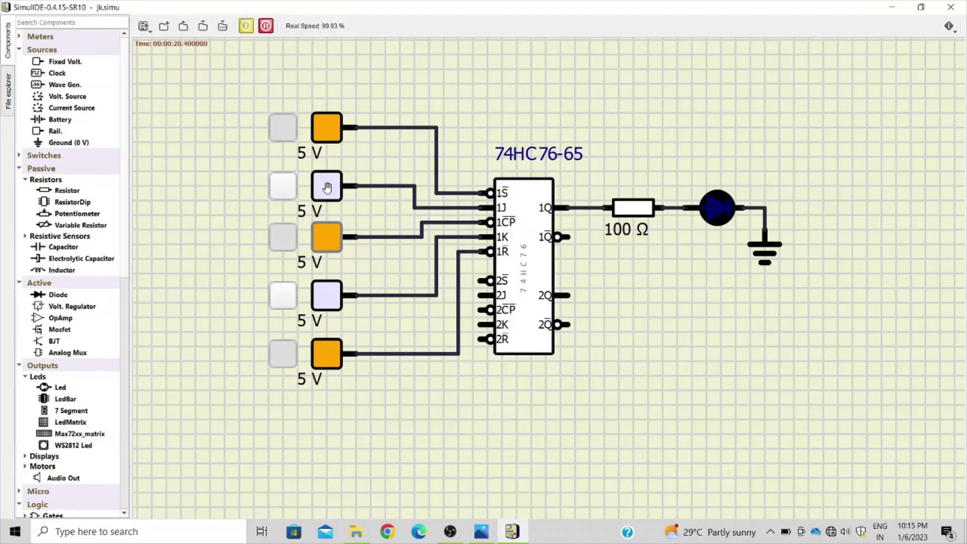
{"action": "left_click", "coordinate": [295, 192]}
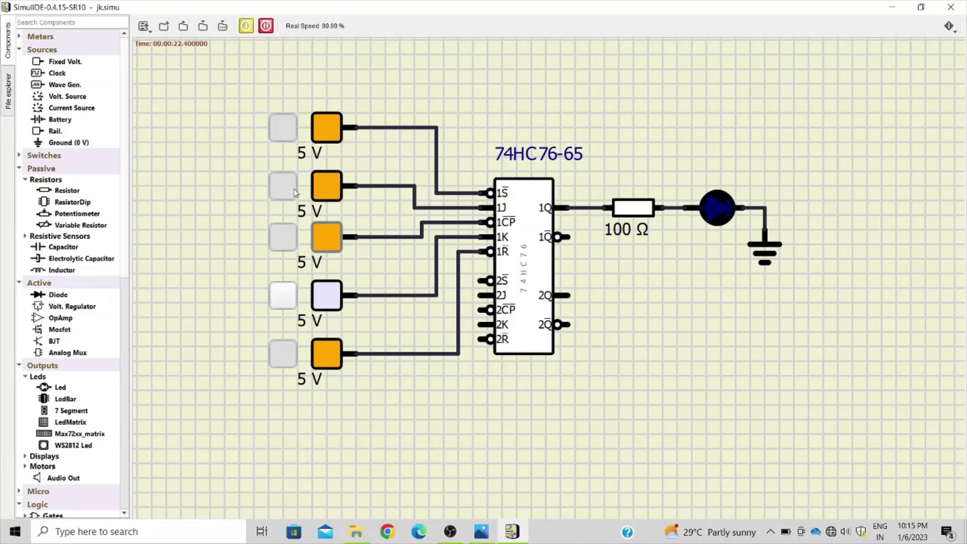
{"action": "left_click", "coordinate": [282, 244]}
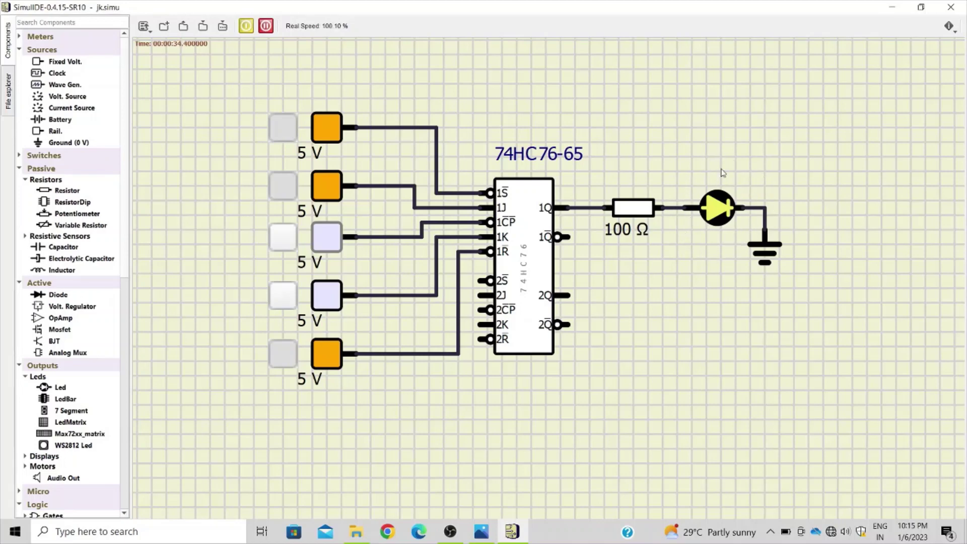
Set J low and K high, then pulse the clock to turn the LED off.
{"action": "left_click", "coordinate": [280, 189]}
{"action": "left_click", "coordinate": [290, 305]}
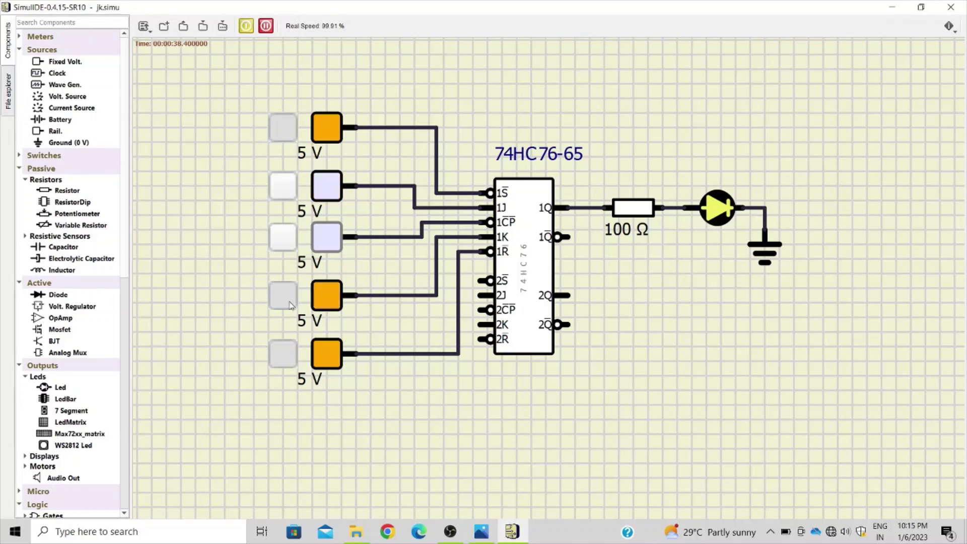
{"action": "left_click", "coordinate": [285, 240]}
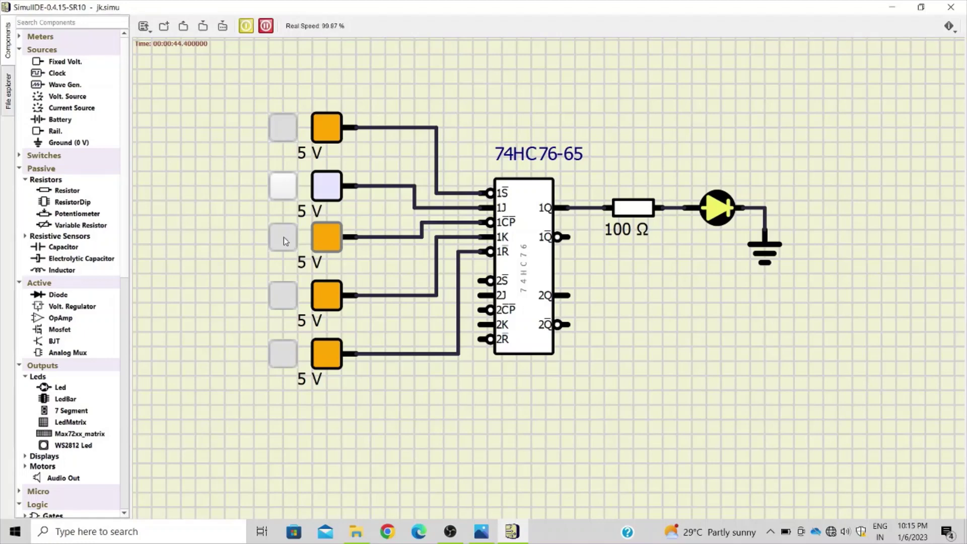
{"action": "left_click", "coordinate": [283, 236]}
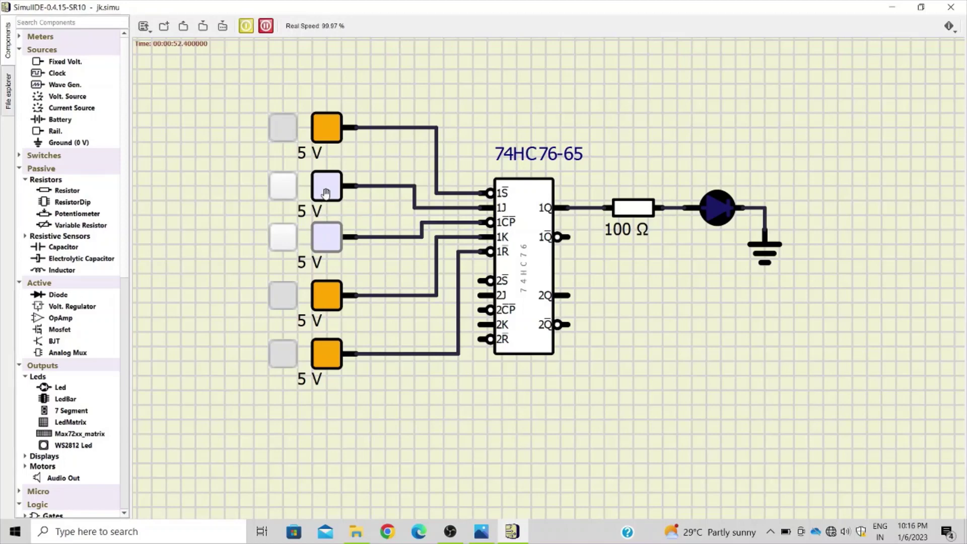
Set J high with K high and pulse the clock five times, toggling the LED each time.
{"action": "left_click", "coordinate": [281, 192]}
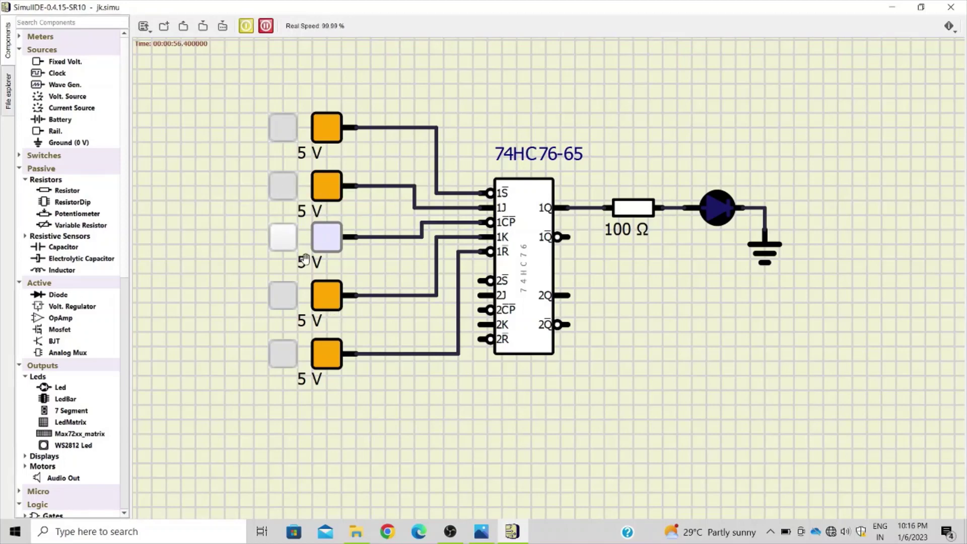
{"action": "left_click", "coordinate": [285, 236]}
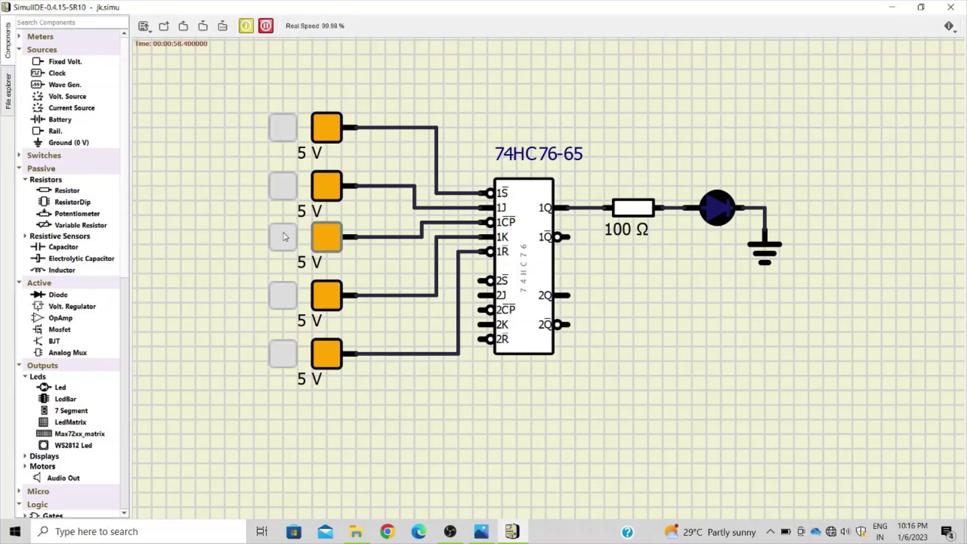
{"action": "left_click", "coordinate": [285, 236]}
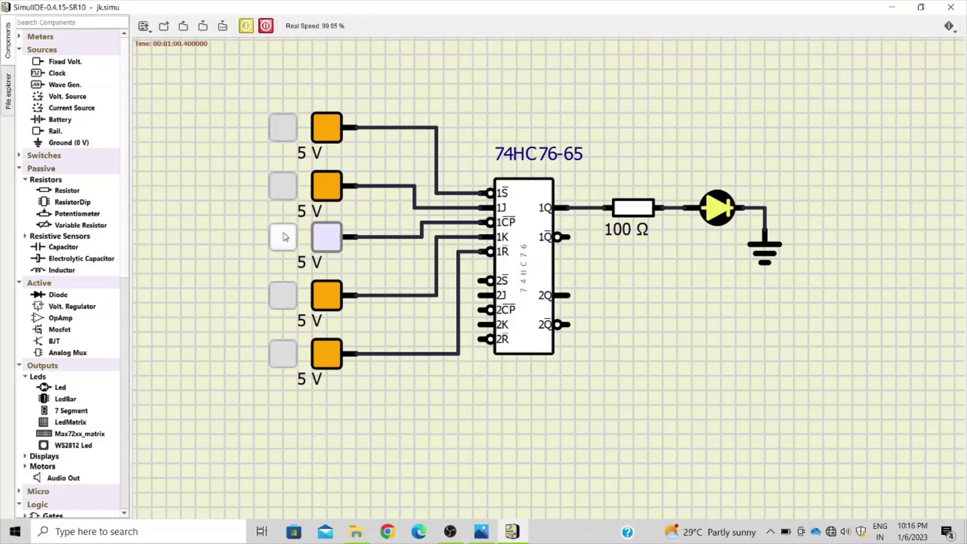
{"action": "left_click", "coordinate": [285, 236]}
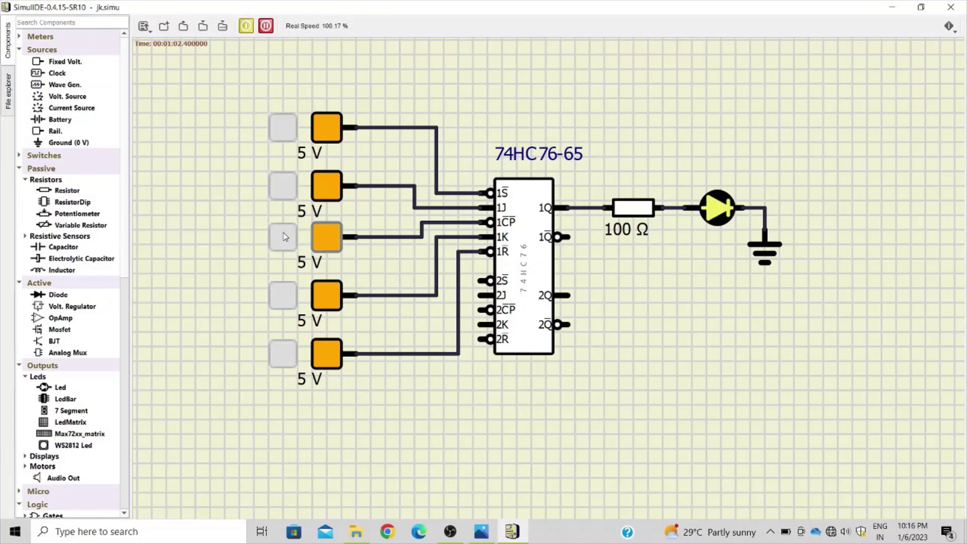
{"action": "left_click", "coordinate": [285, 237]}
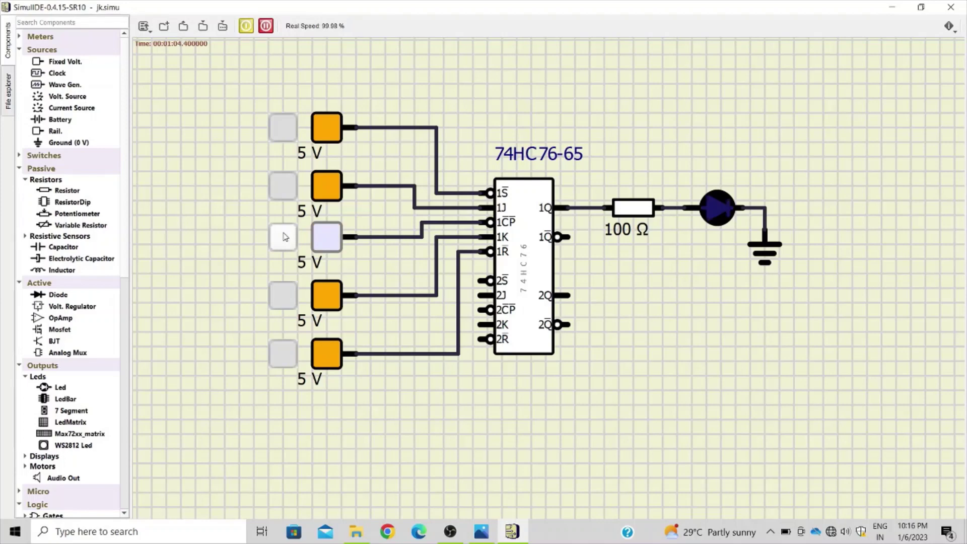
{"action": "left_click", "coordinate": [285, 237]}
{"action": "left_click", "coordinate": [285, 237]}
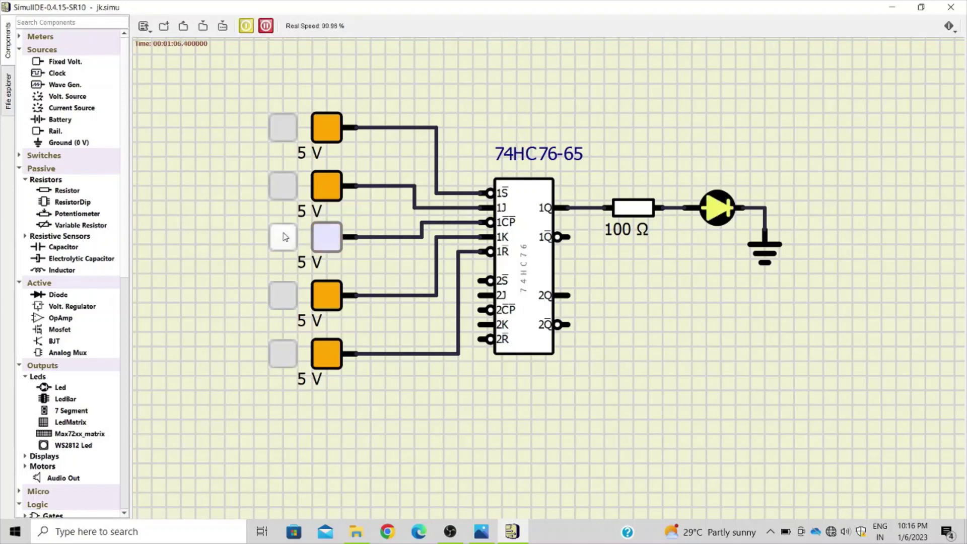
{"action": "left_click", "coordinate": [285, 237]}
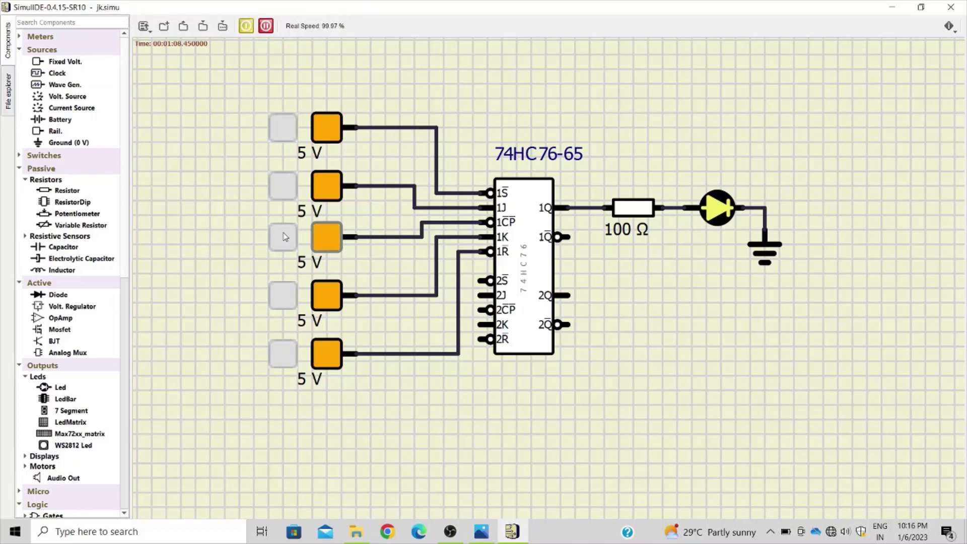
{"action": "left_click", "coordinate": [285, 237]}
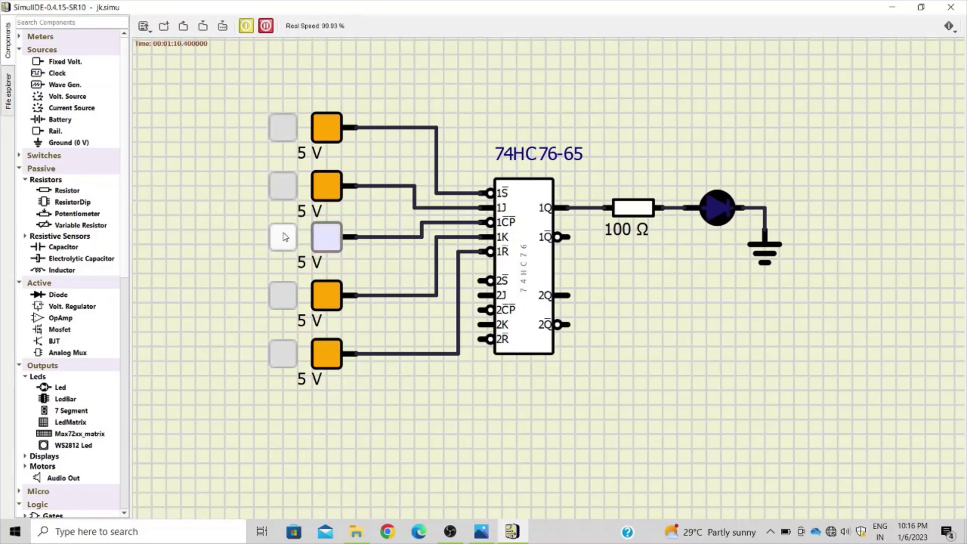
{"action": "left_click", "coordinate": [285, 237]}
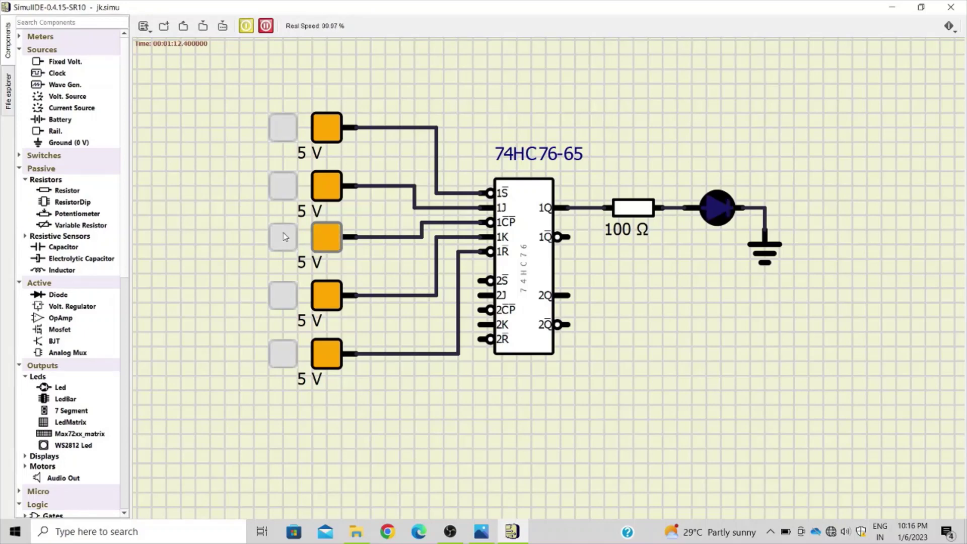
{"action": "left_click", "coordinate": [285, 237]}
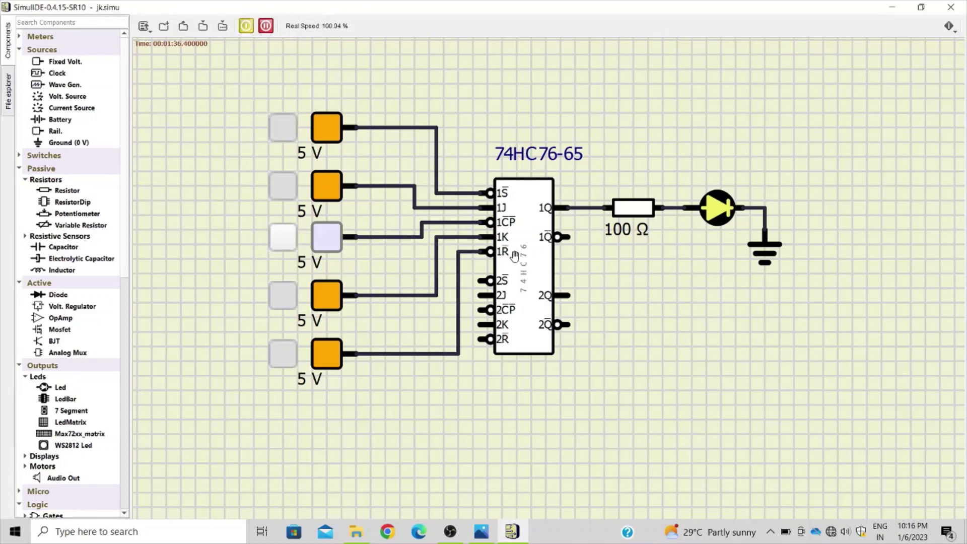
Switch the 1R̄ clear input low so the 74HC76 resets and the 1Q LED turns off.
{"action": "left_click", "coordinate": [283, 357]}
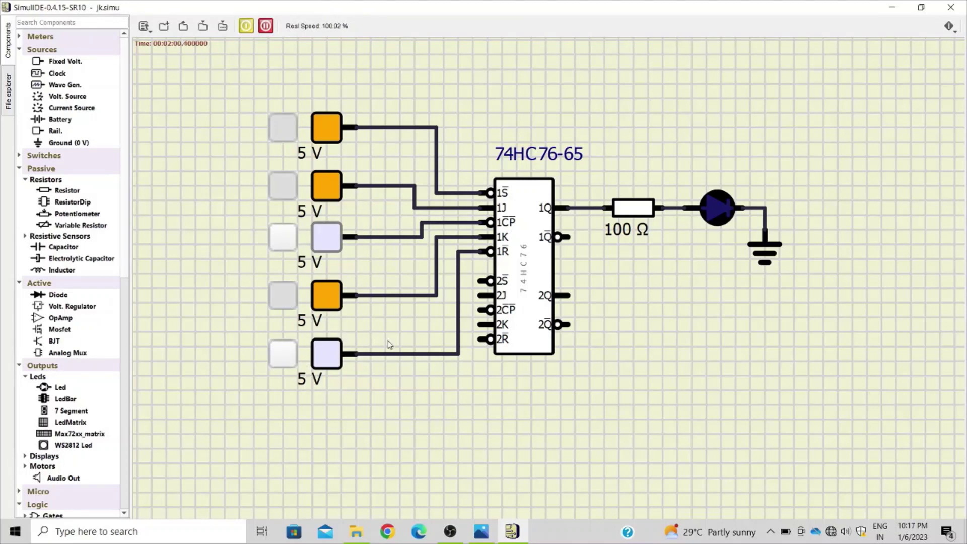
Restore 1R̄ high, then pulse the 1S̄ preset low and back high to latch 1Q on.
{"action": "left_click", "coordinate": [283, 359]}
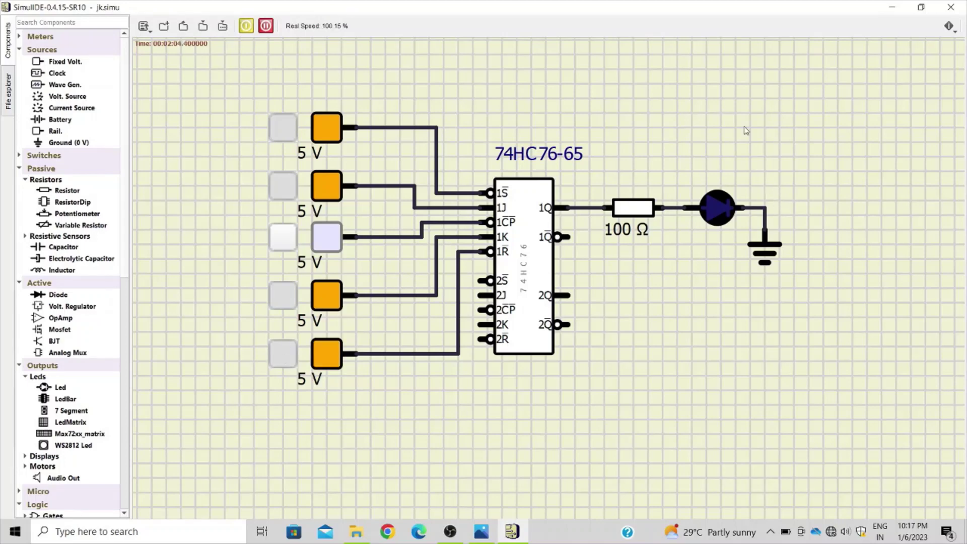
{"action": "left_click", "coordinate": [283, 129]}
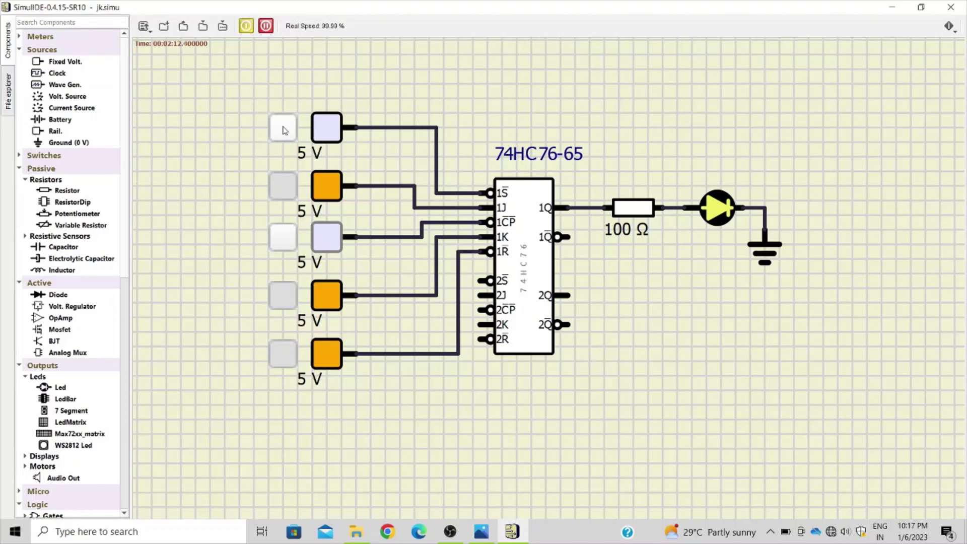
{"action": "left_click", "coordinate": [284, 130]}
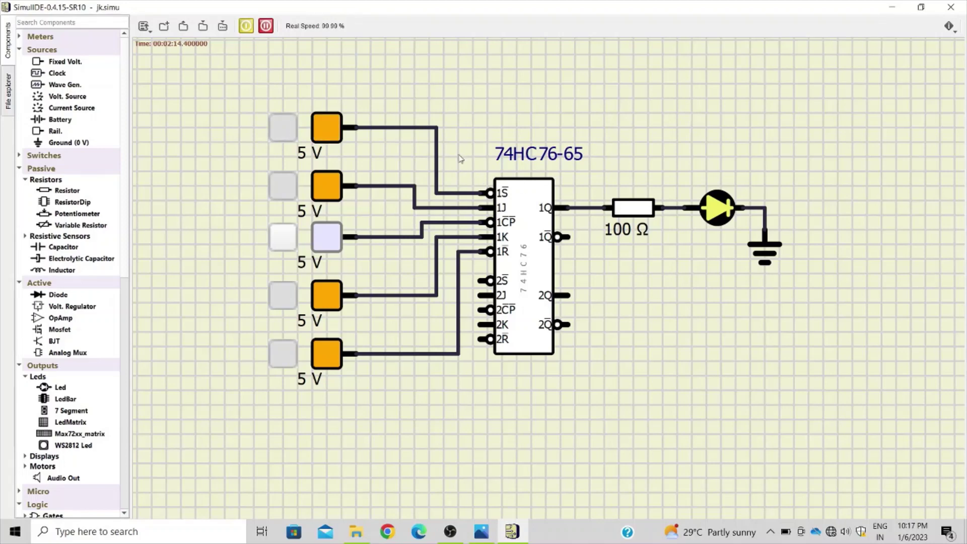